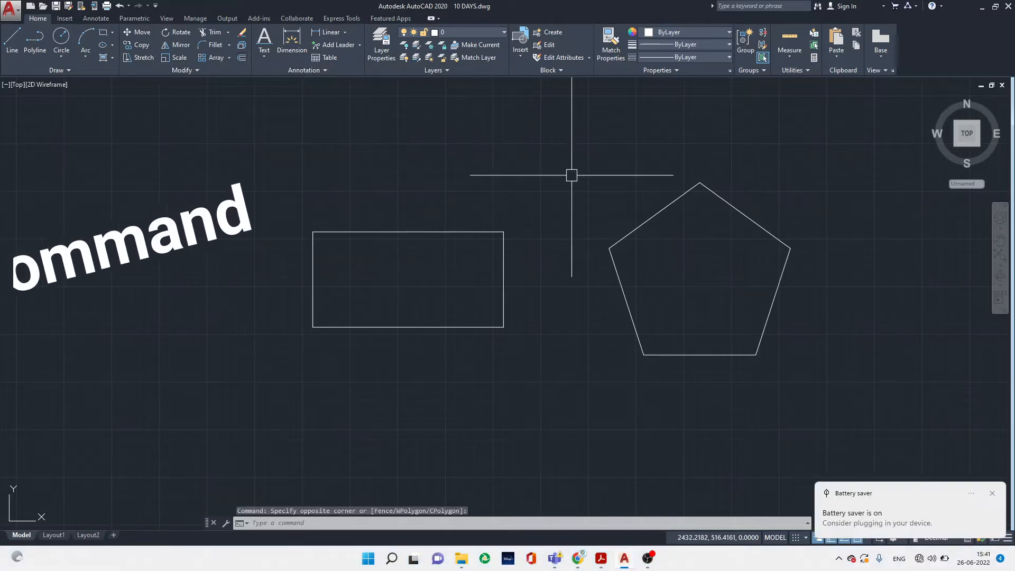
Offset the rectangle by a distance of 10, once to the outside and once to the inside.
text(O)
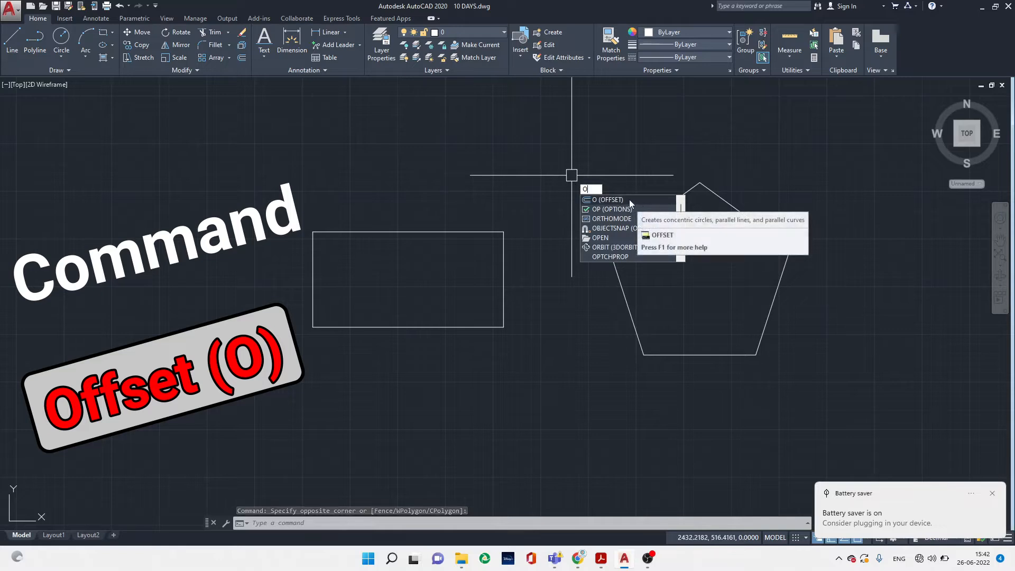
click(629, 199)
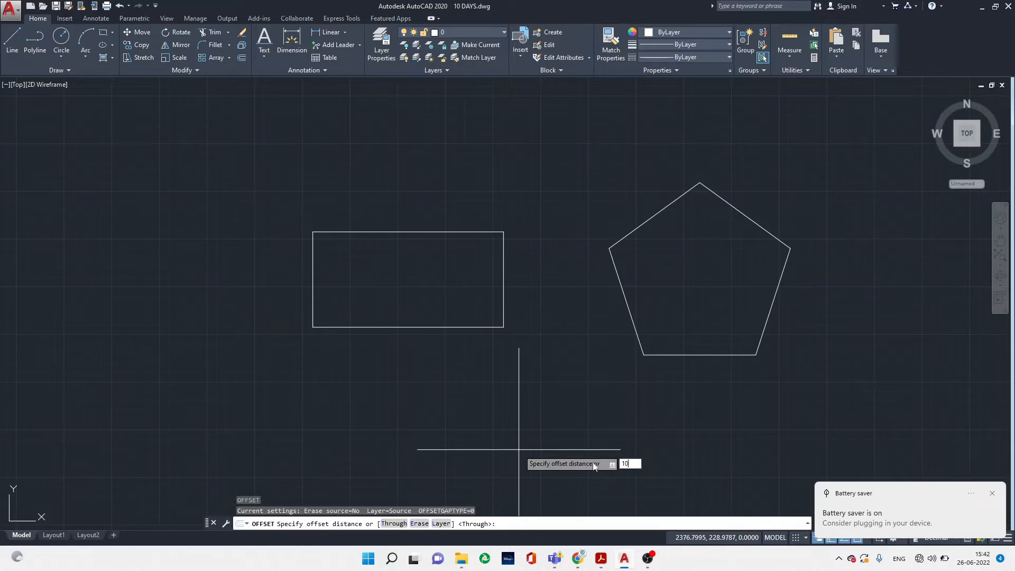
key(Return)
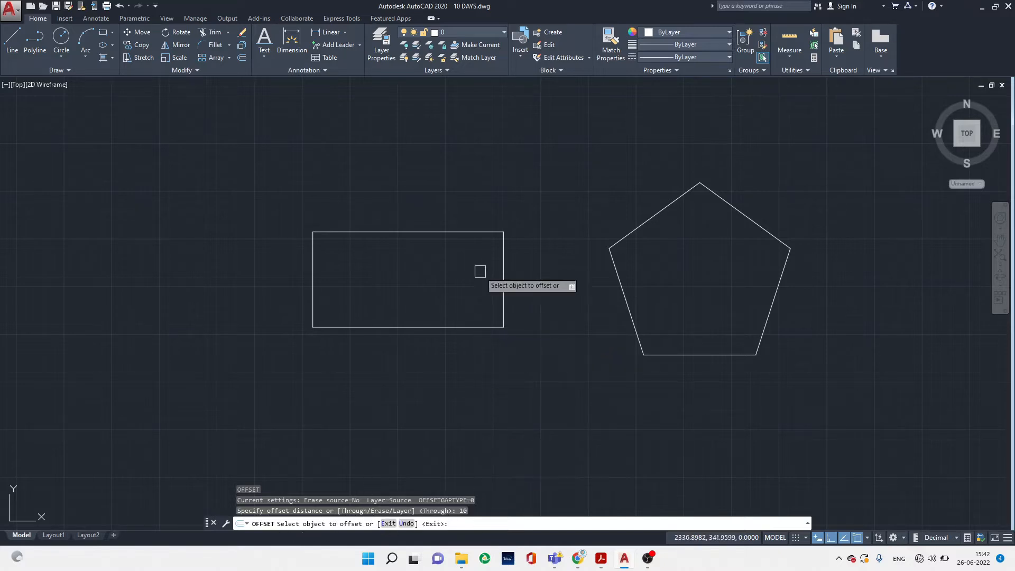
click(467, 231)
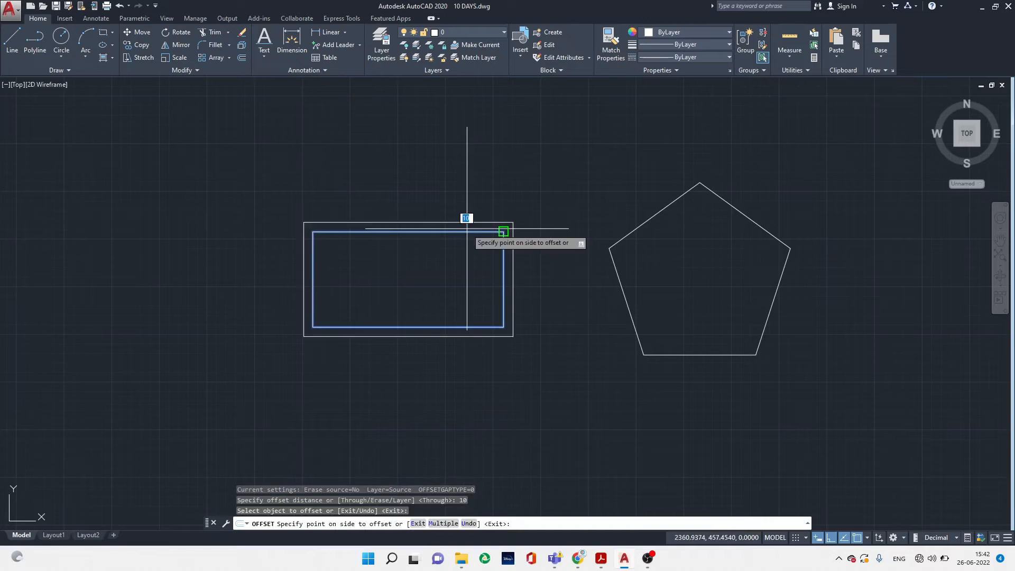
click(470, 175)
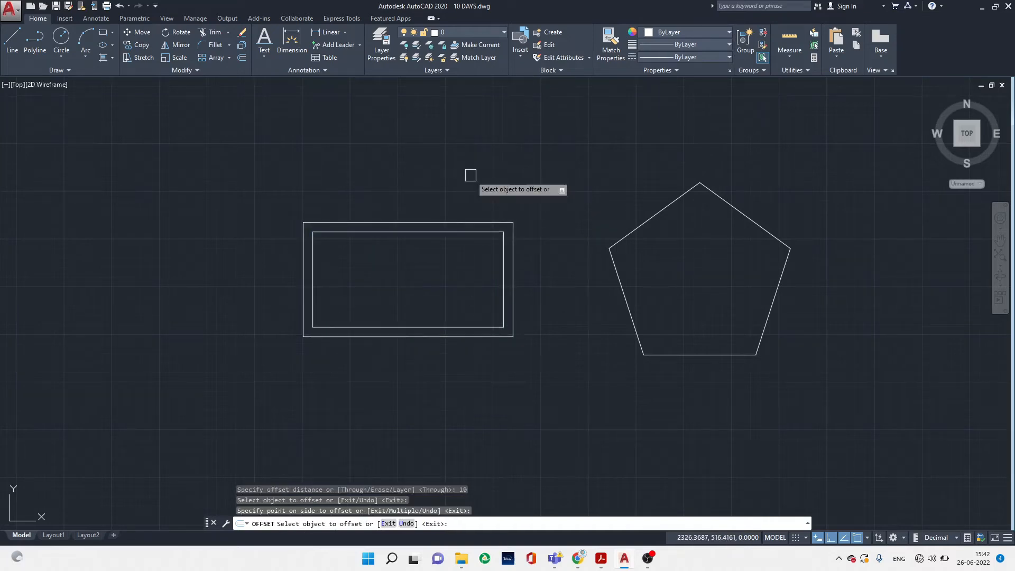
click(455, 232)
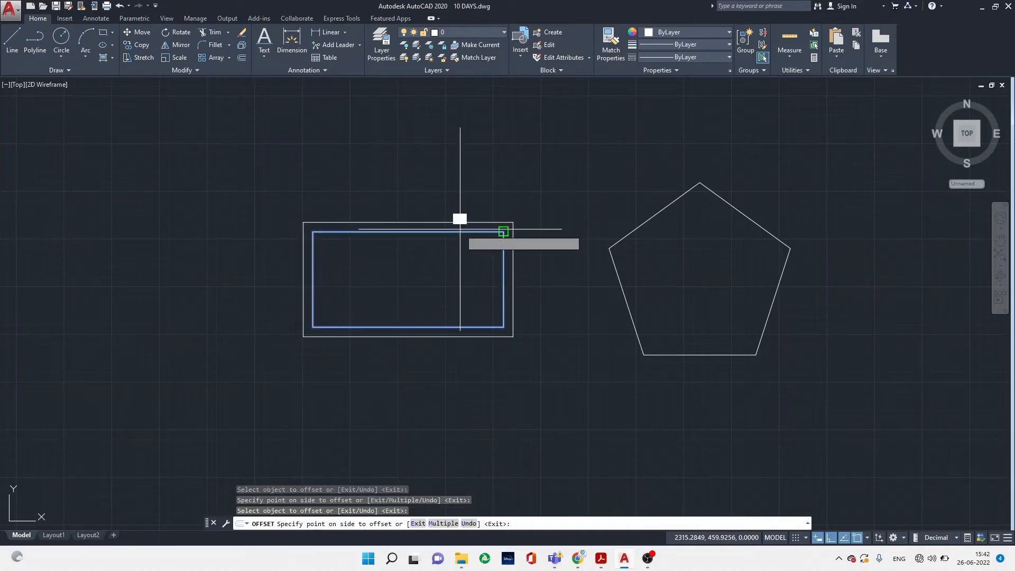
click(451, 267)
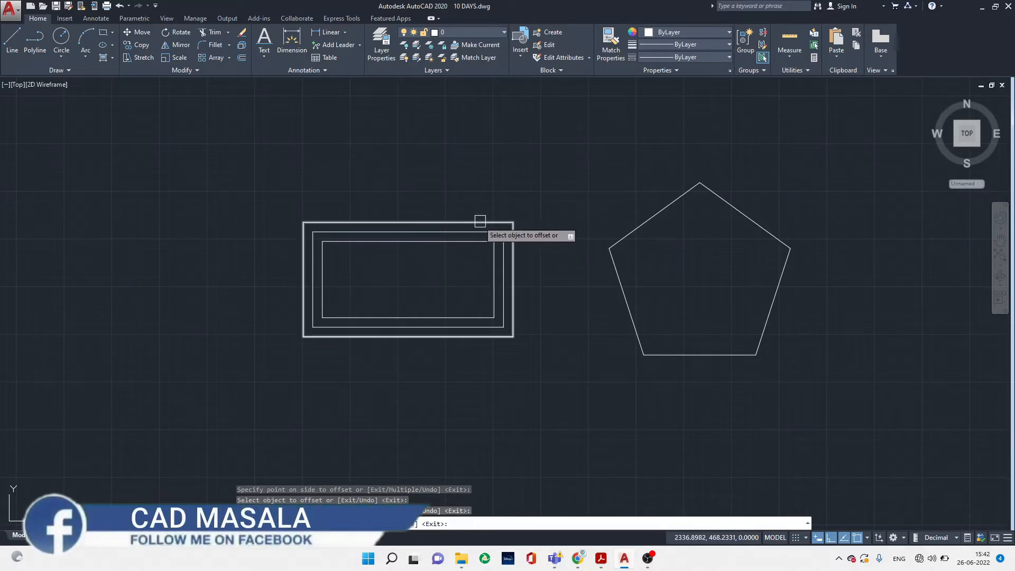
Offset the outermost rectangle outward and the innermost rectangle inward at the same distance of 10, and end the command.
click(473, 222)
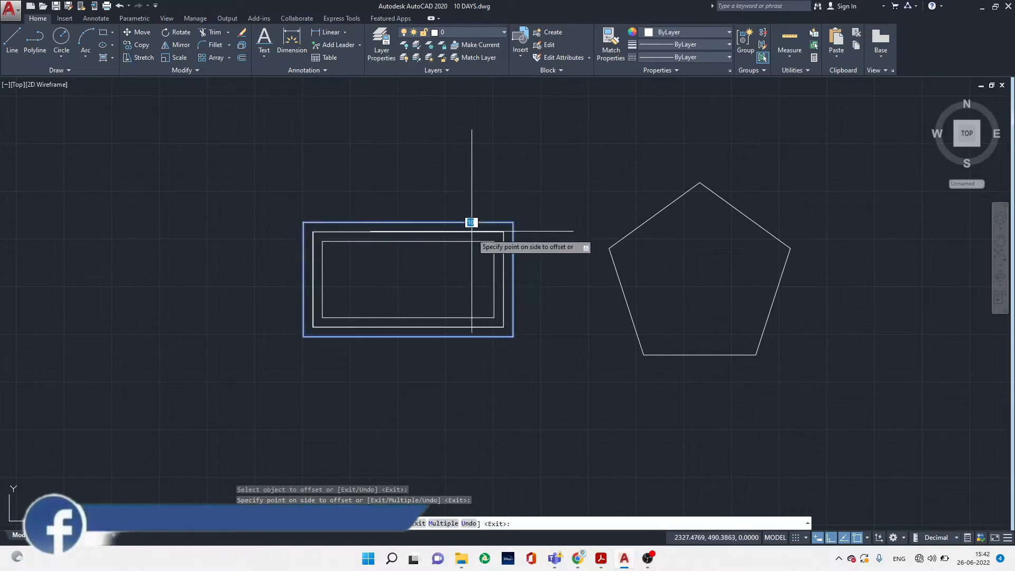
click(455, 182)
click(437, 241)
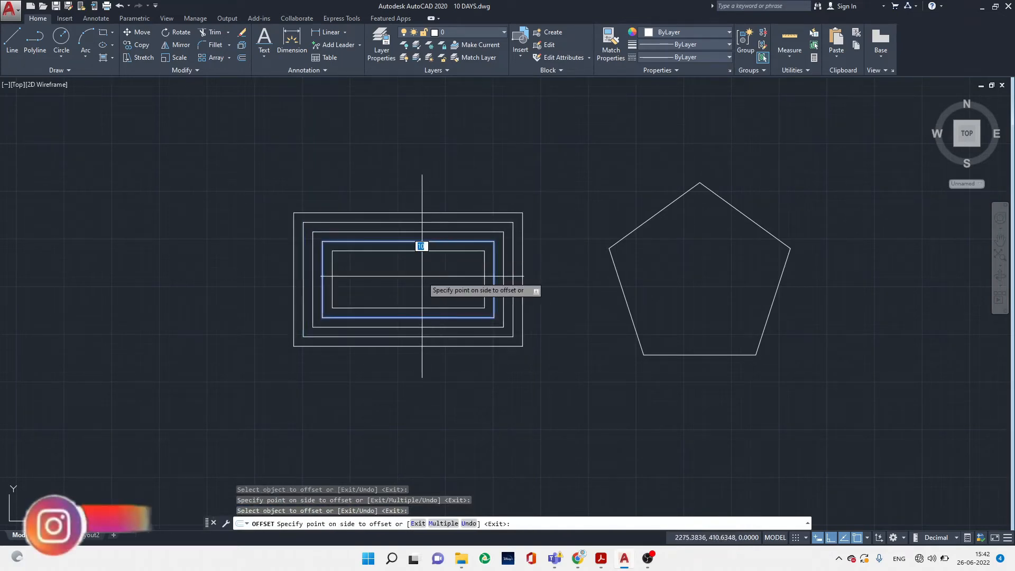
click(422, 276)
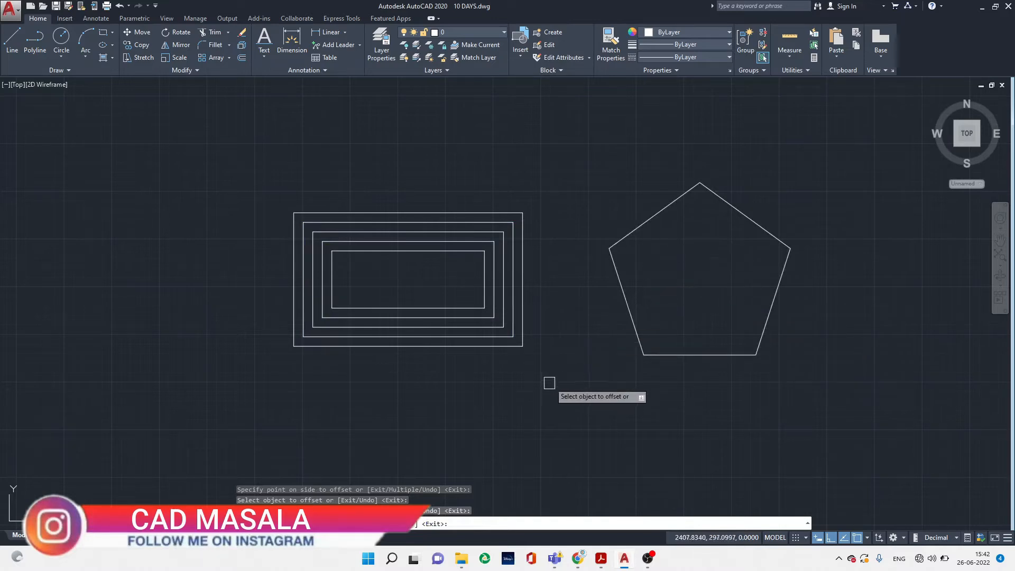
key(Escape)
text(O)
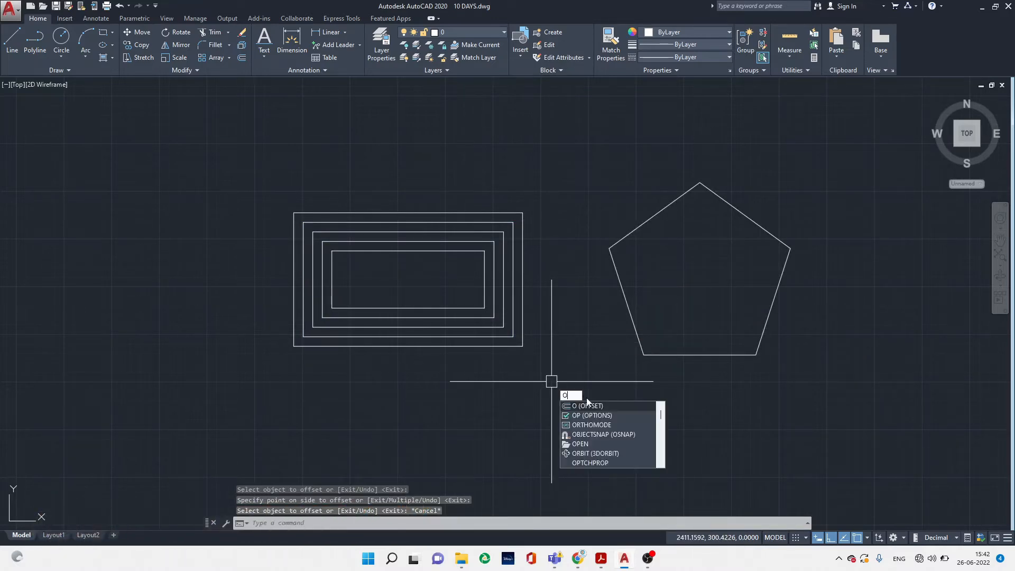
click(603, 406)
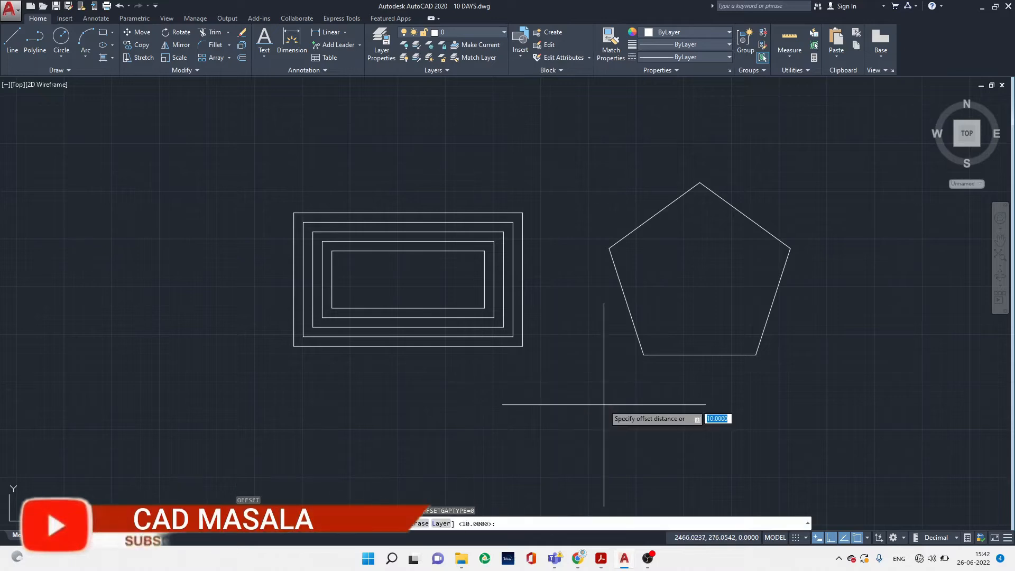
key(Escape)
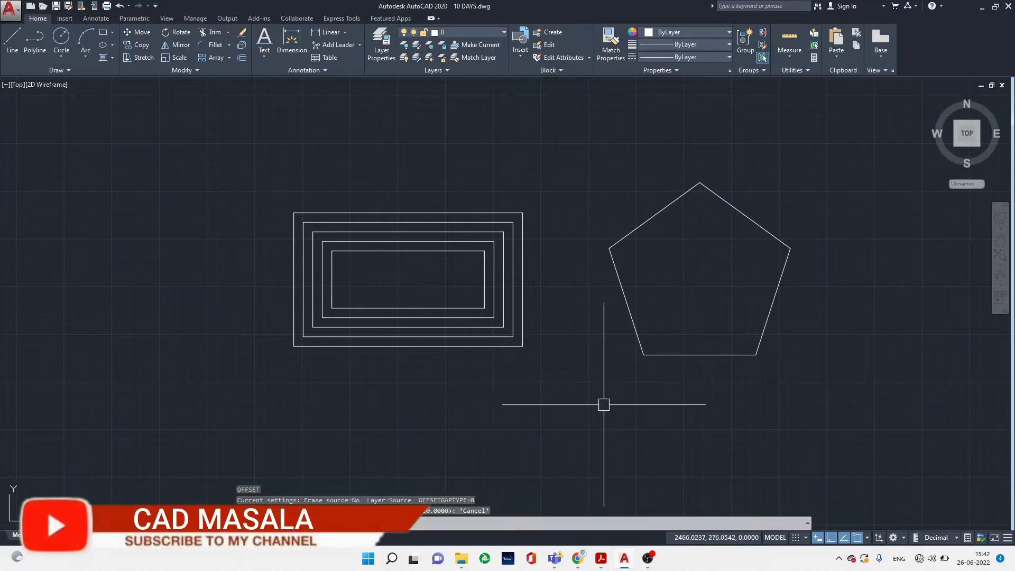
Offset the pentagon by a distance of 20, once to the inside and once to the outside.
click(242, 58)
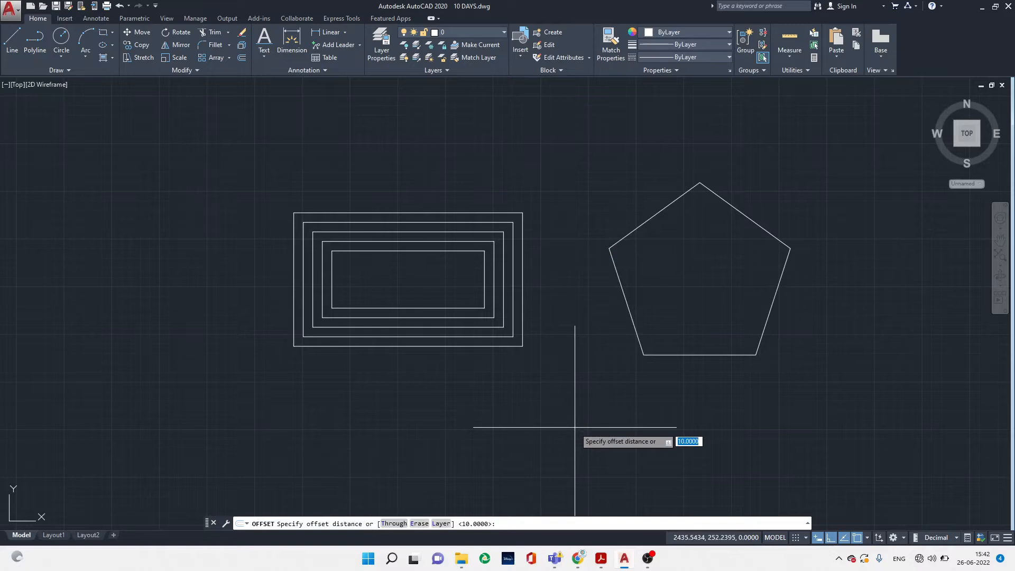
key(Return)
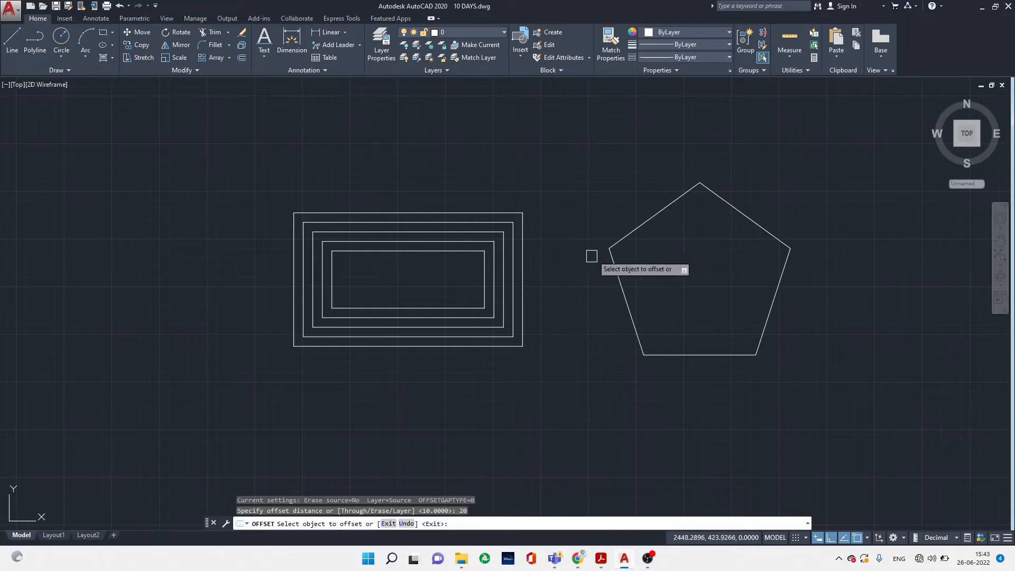
click(635, 232)
click(662, 216)
click(658, 212)
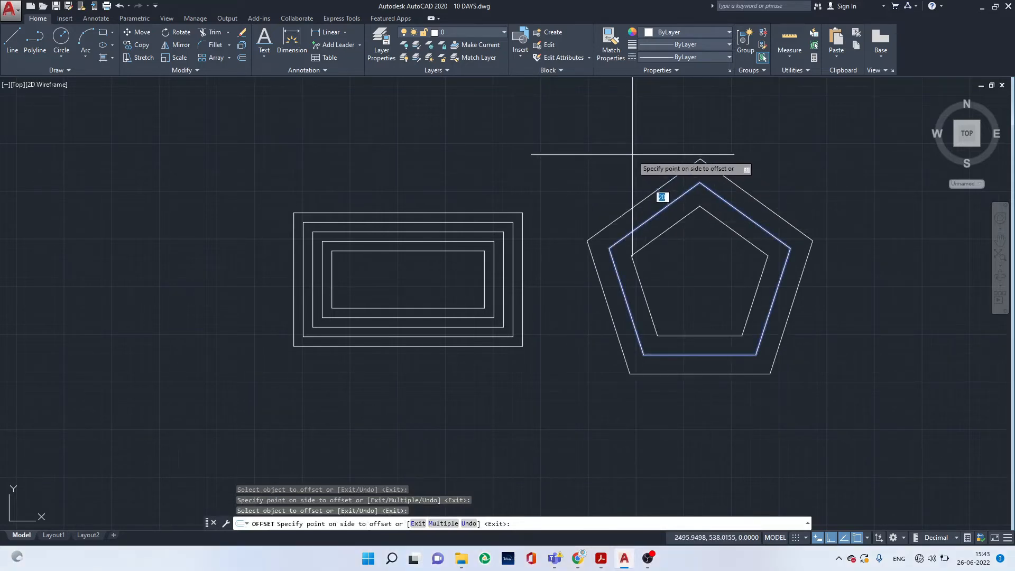
click(632, 154)
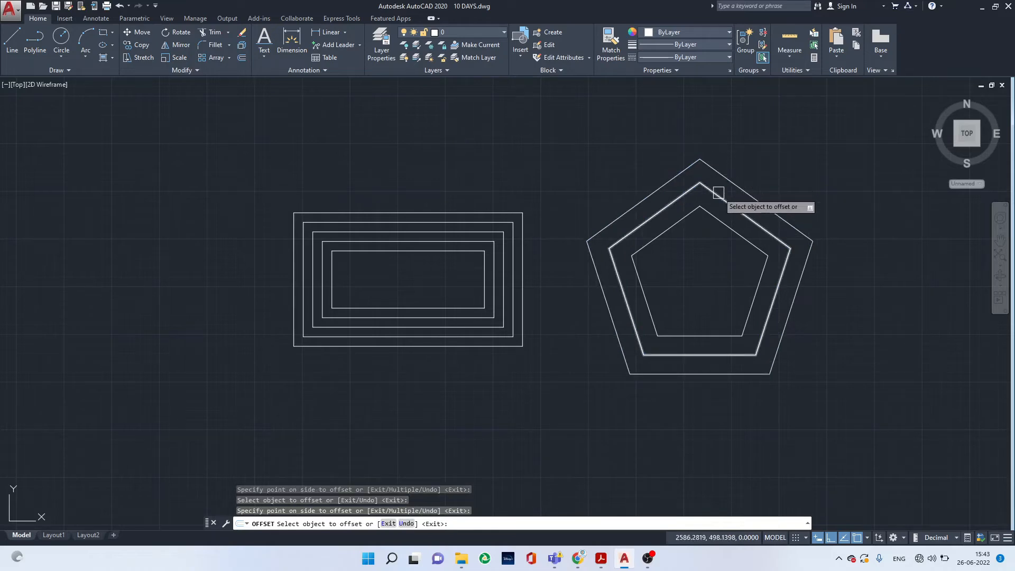
Offset the innermost pentagon inward twice in succession and the outermost pentagon outward once, keeping the distance of 20.
click(723, 225)
click(653, 288)
click(724, 249)
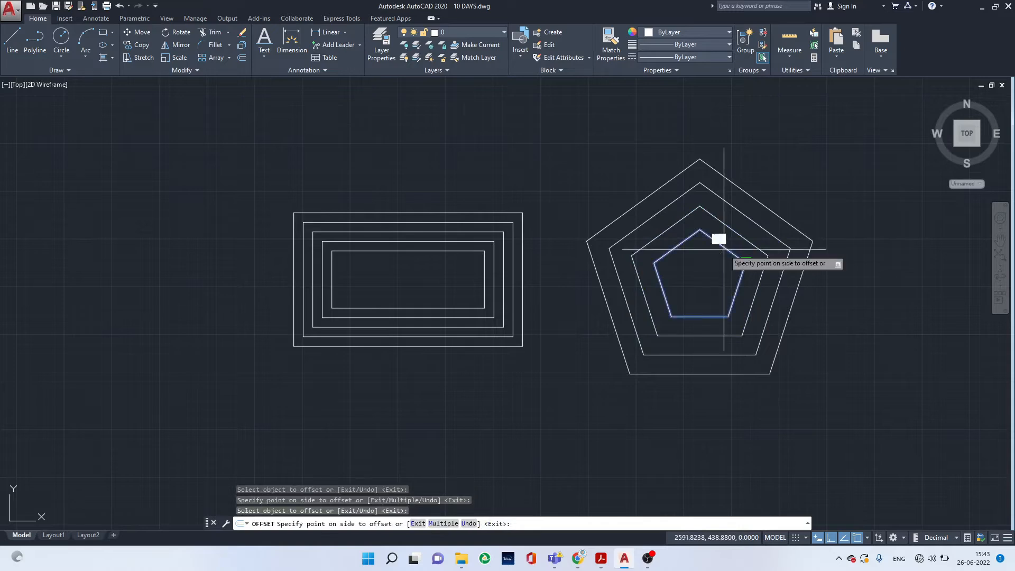
click(707, 283)
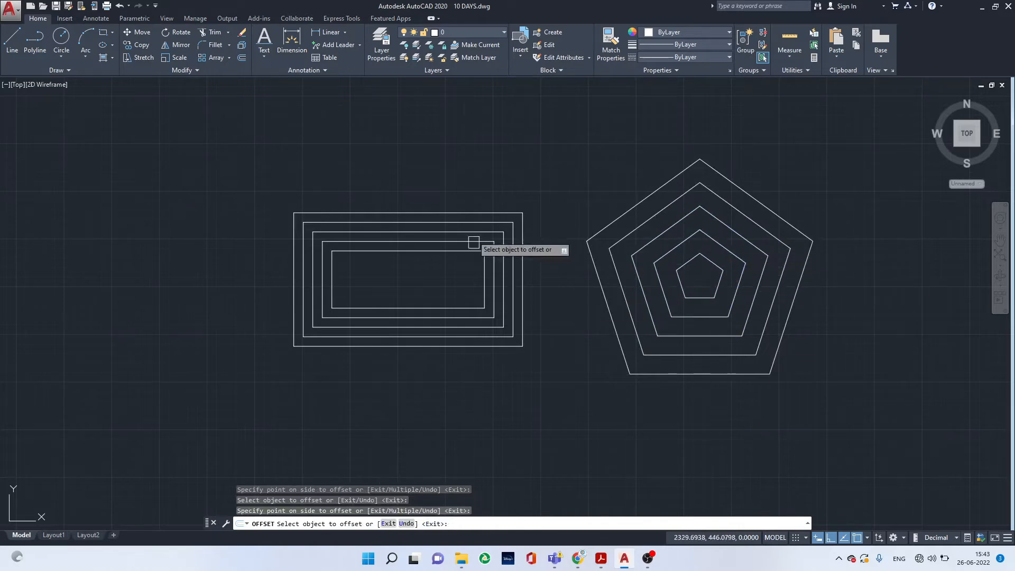
click(744, 191)
click(786, 157)
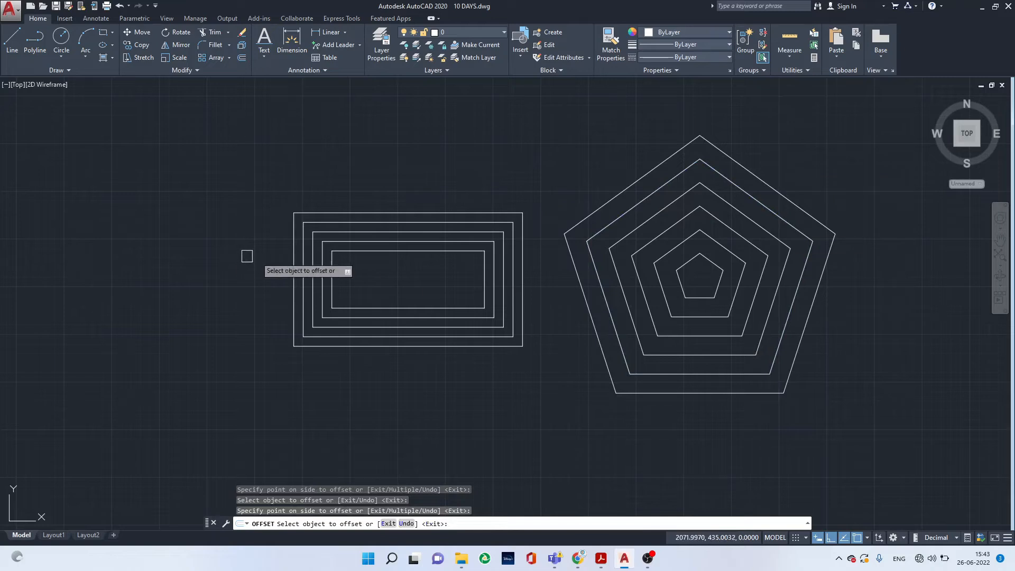
Offset the innermost rectangle inward by 20 and end the Offset command.
click(410, 250)
click(410, 273)
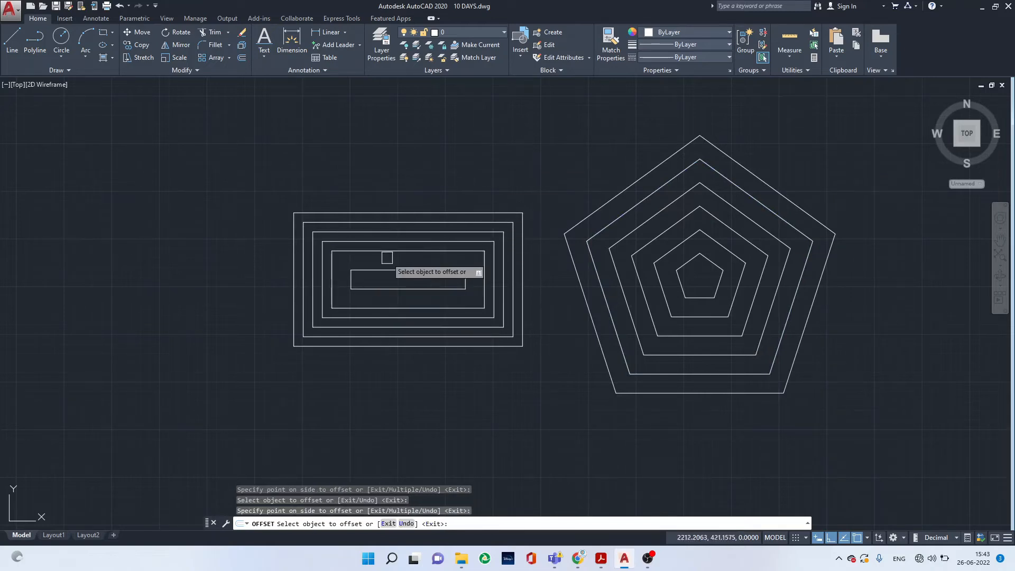
mouse_move(531, 395)
middle_down()
mouse_move(459, 408)
mouse_move(511, 412)
middle_up()
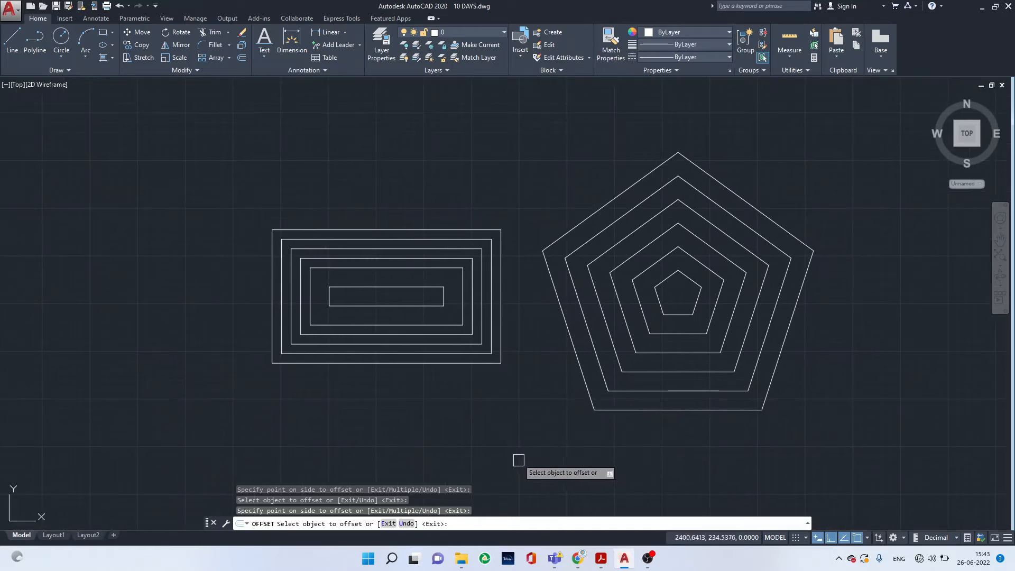
key(Escape)
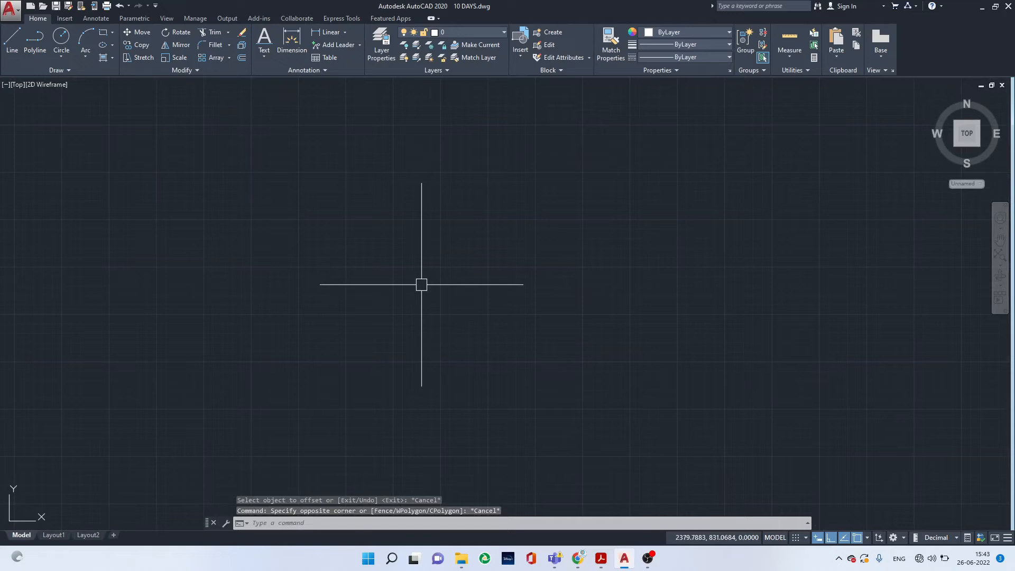
Draw a single vertical line in an empty area of the drawing.
text(l)
key(Return)
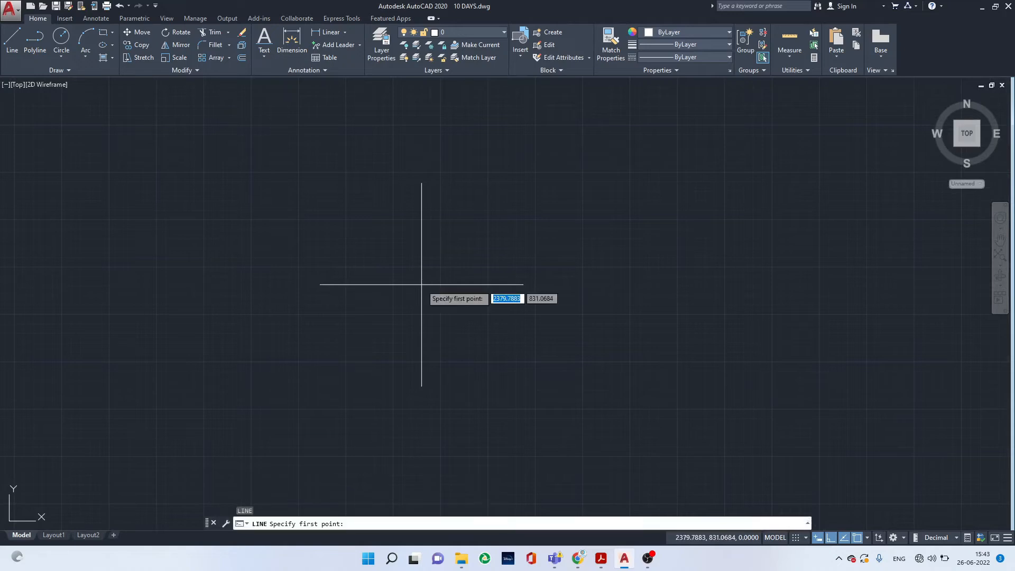
click(198, 184)
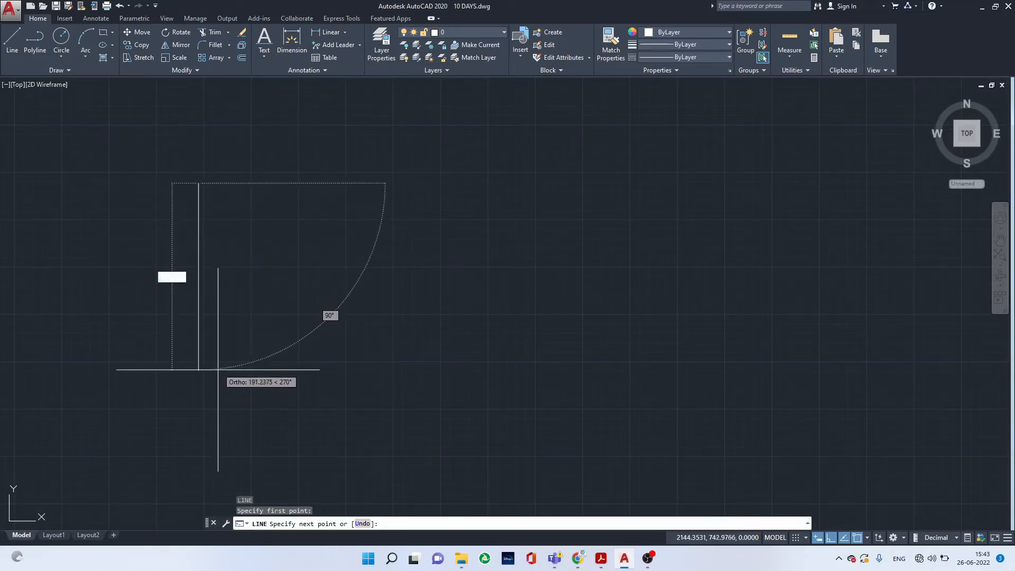
click(212, 391)
key(Escape)
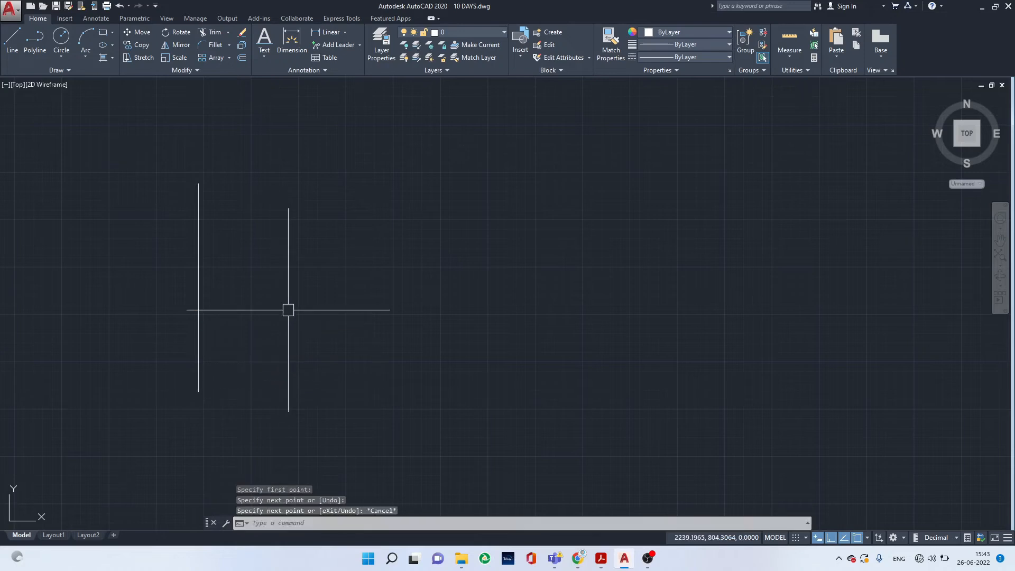
Offset the vertical line repeatedly to its right at a distance of 10 with the Multiple option, spanning about 490 units, and end the command.
click(259, 326)
click(162, 245)
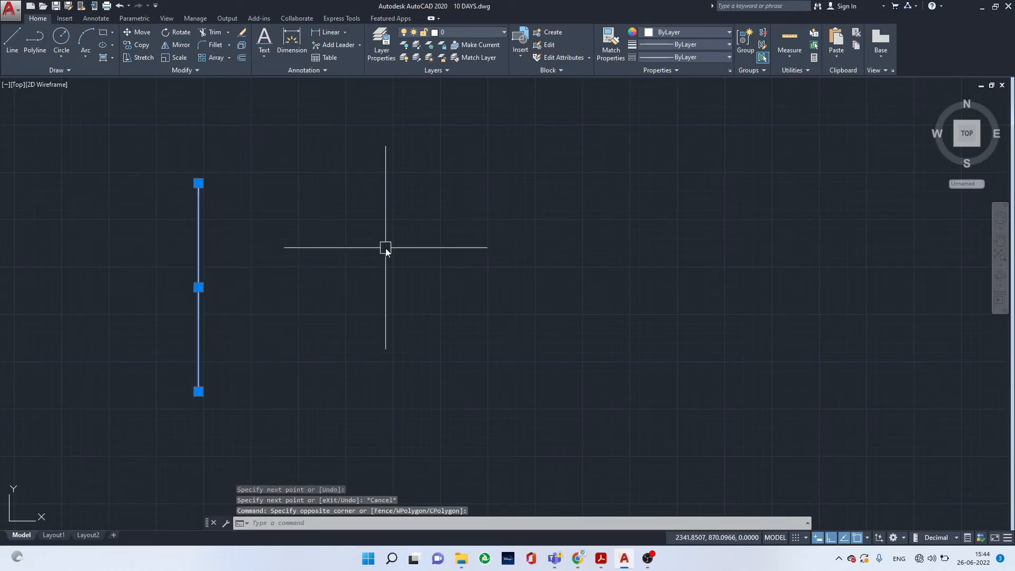
text(o)
click(423, 273)
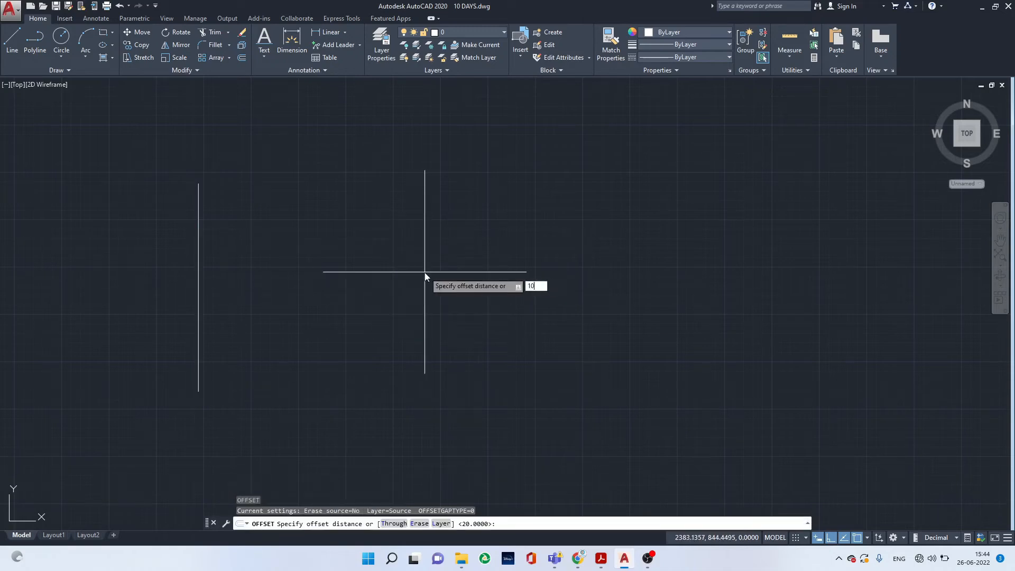
text(10)
key(Return)
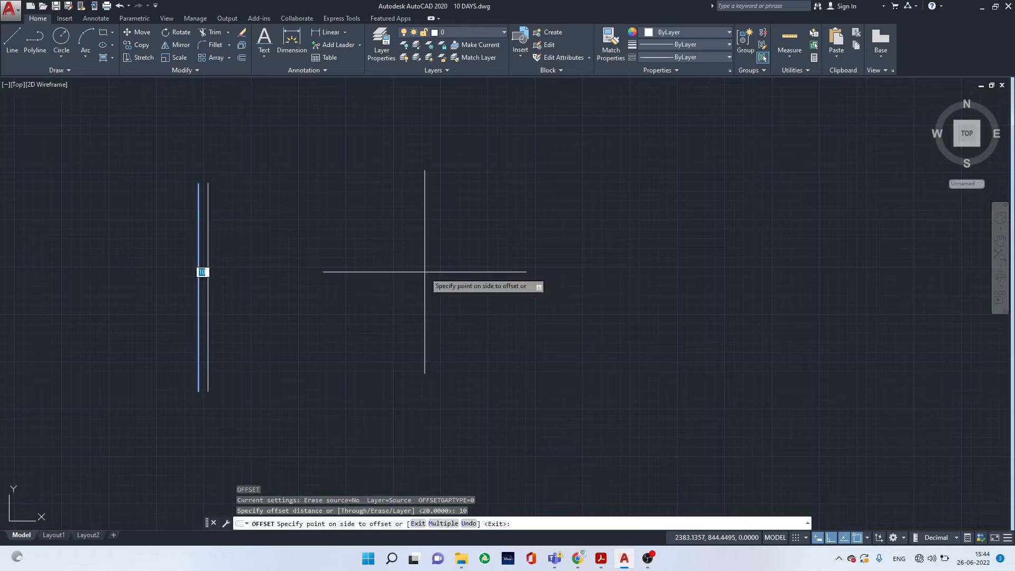
click(443, 523)
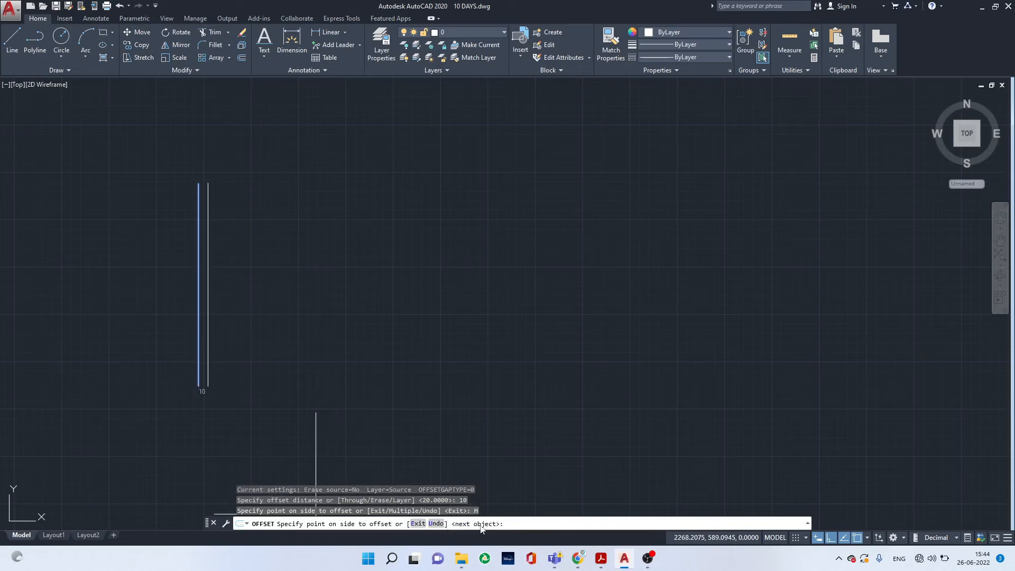
click(730, 295)
click(730, 295)
click(730, 295)
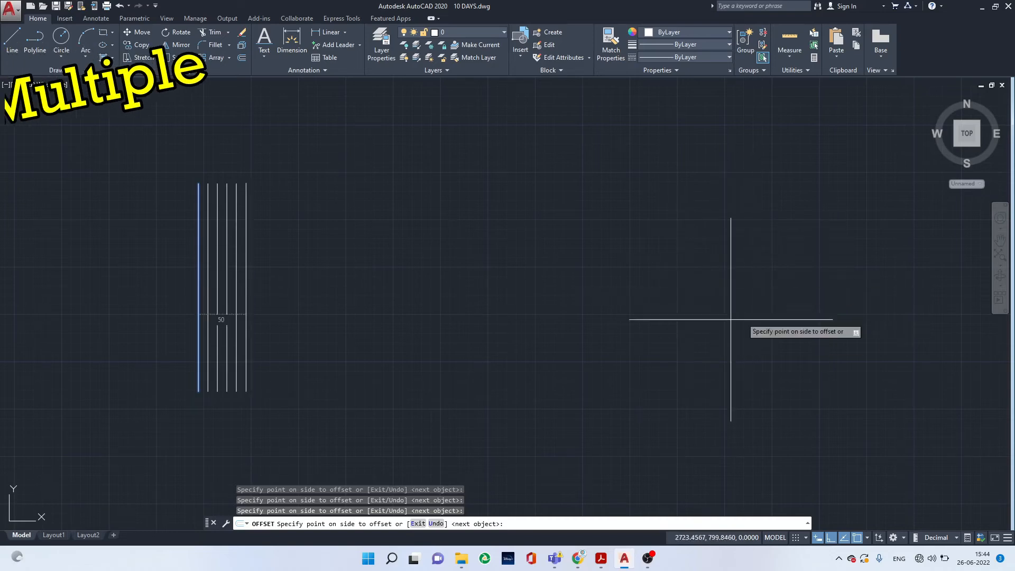
click(737, 287)
click(737, 287)
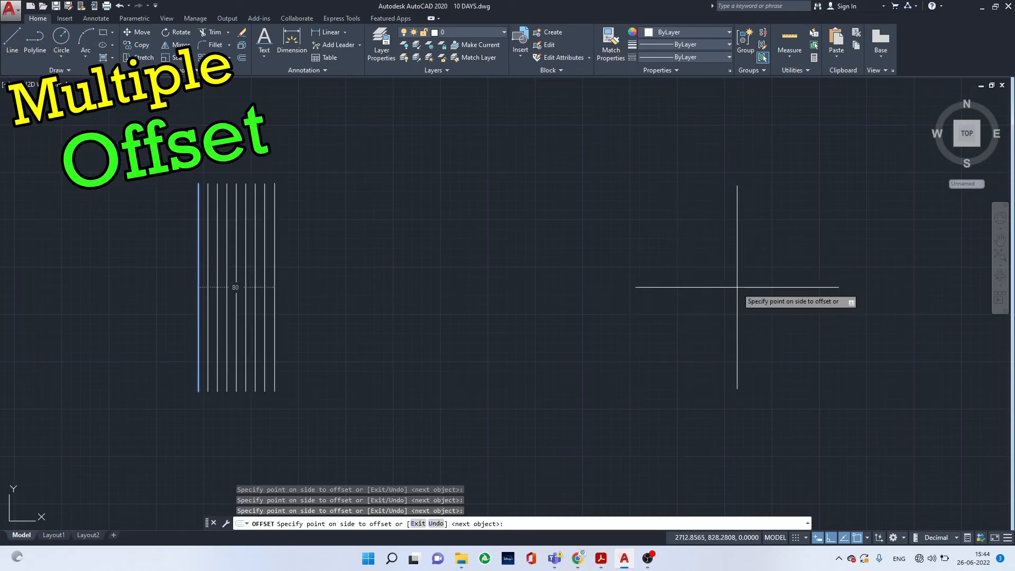
click(737, 287)
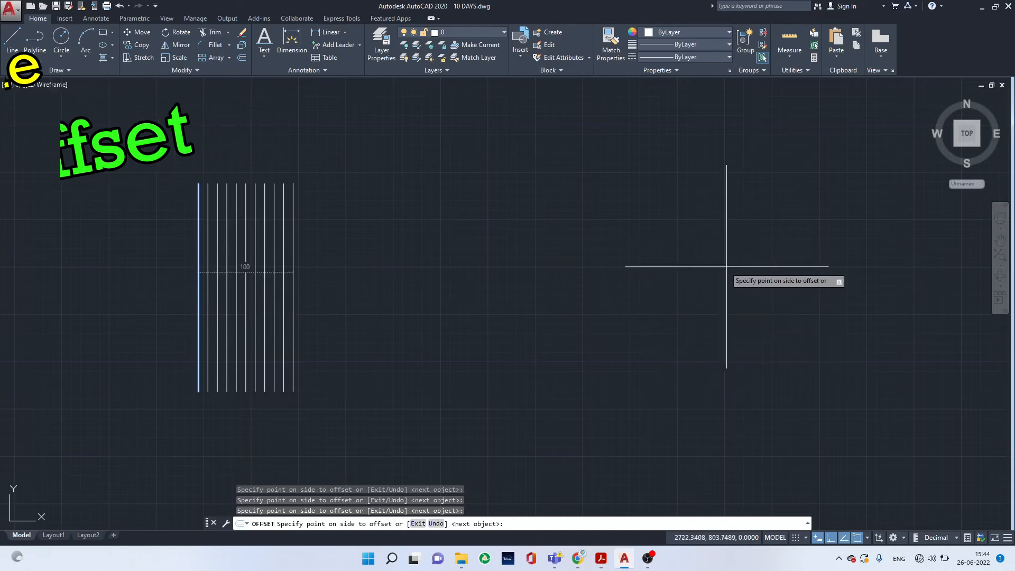
click(736, 306)
click(735, 306)
click(736, 306)
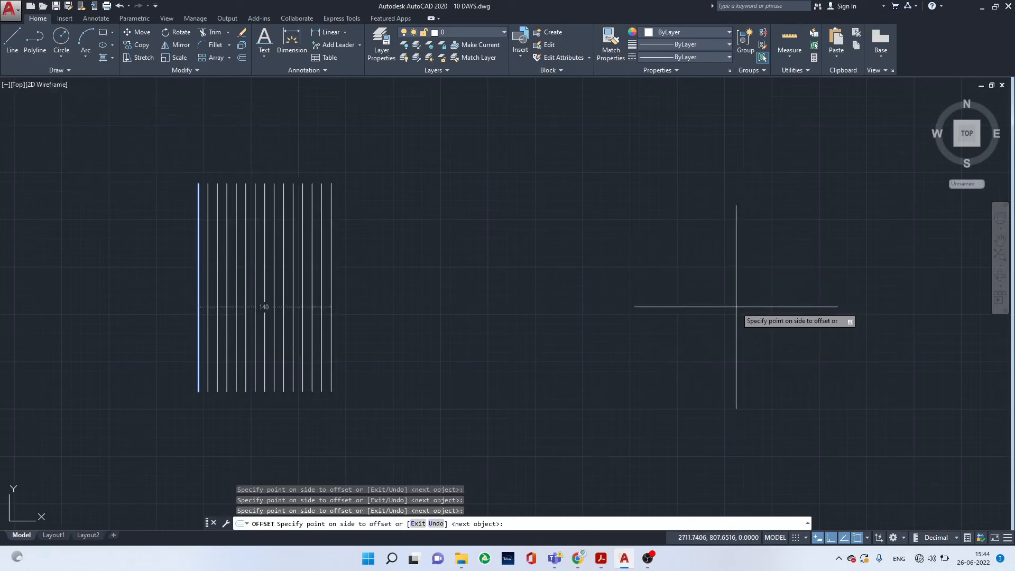
click(736, 307)
click(743, 304)
click(757, 296)
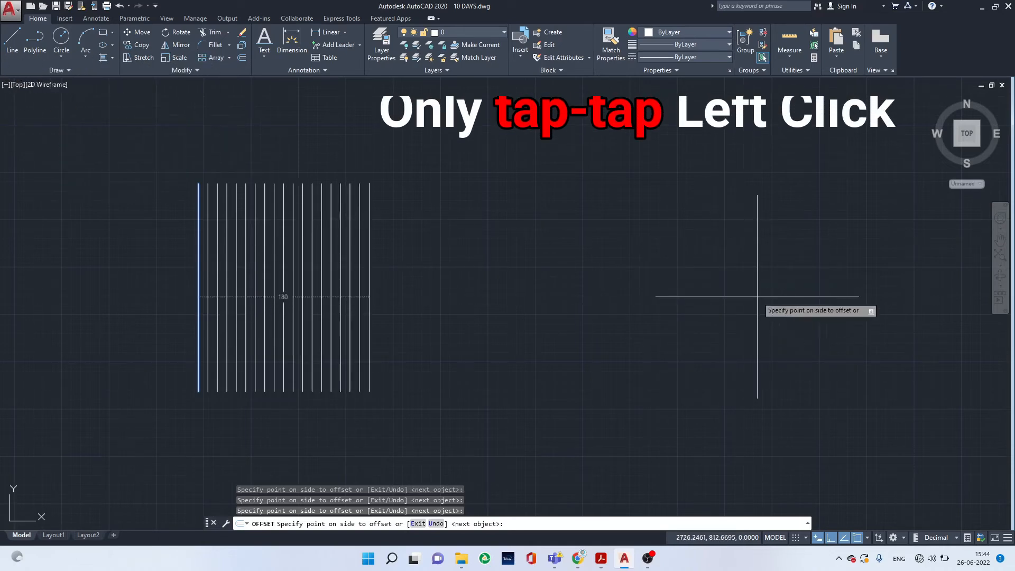
click(757, 297)
click(758, 296)
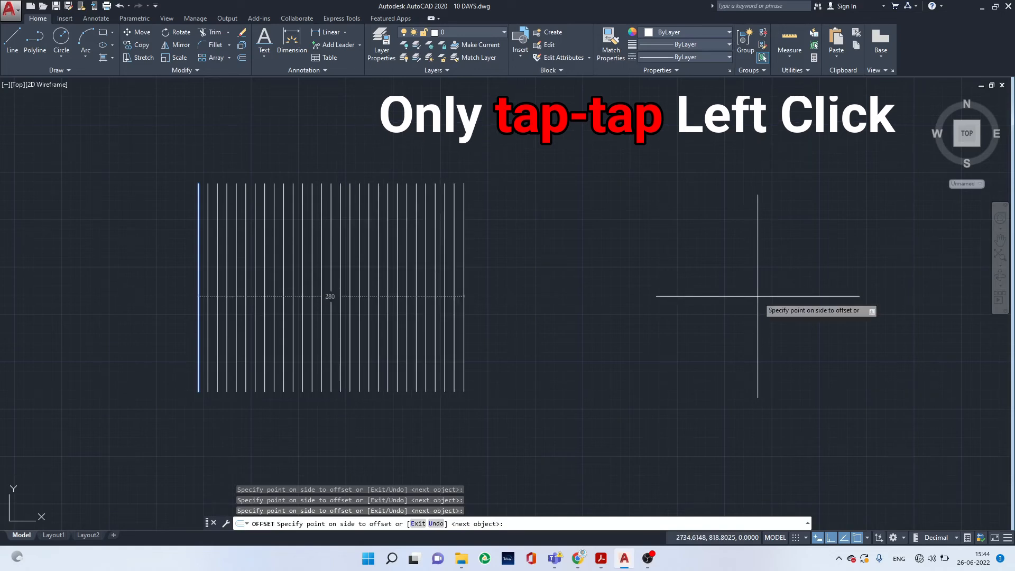
click(758, 296)
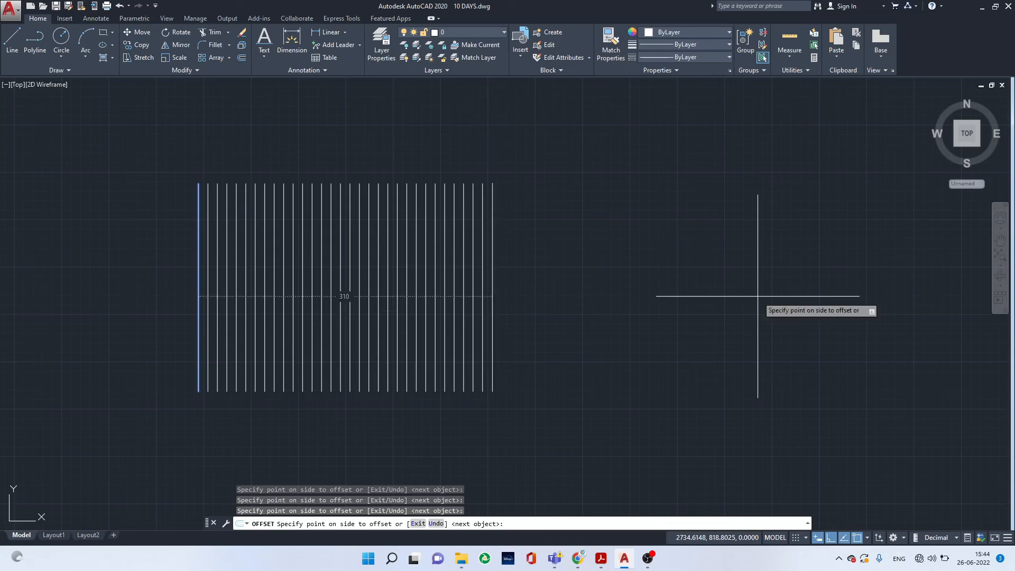
click(757, 297)
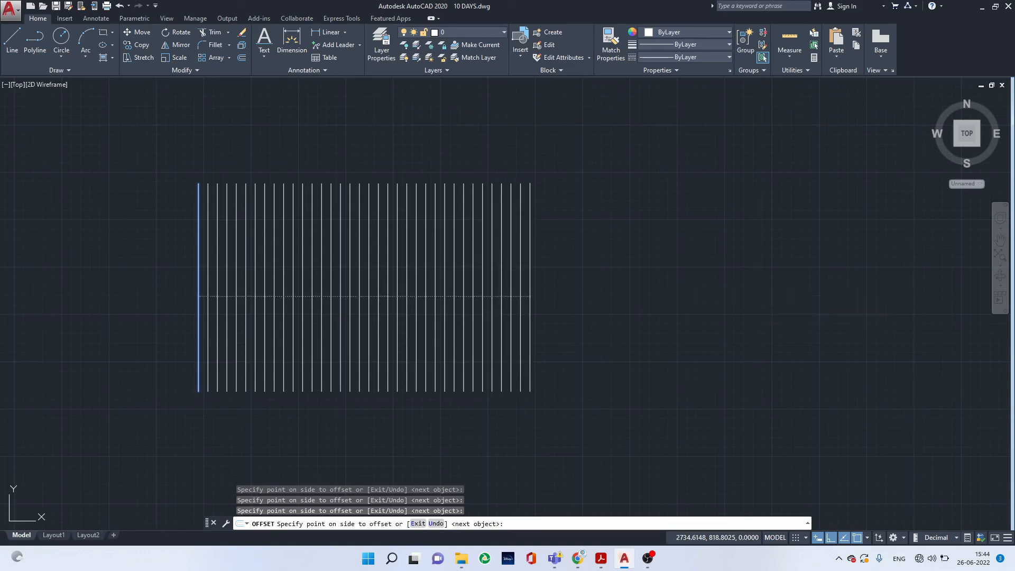
click(757, 296)
click(757, 295)
click(757, 295)
click(757, 295)
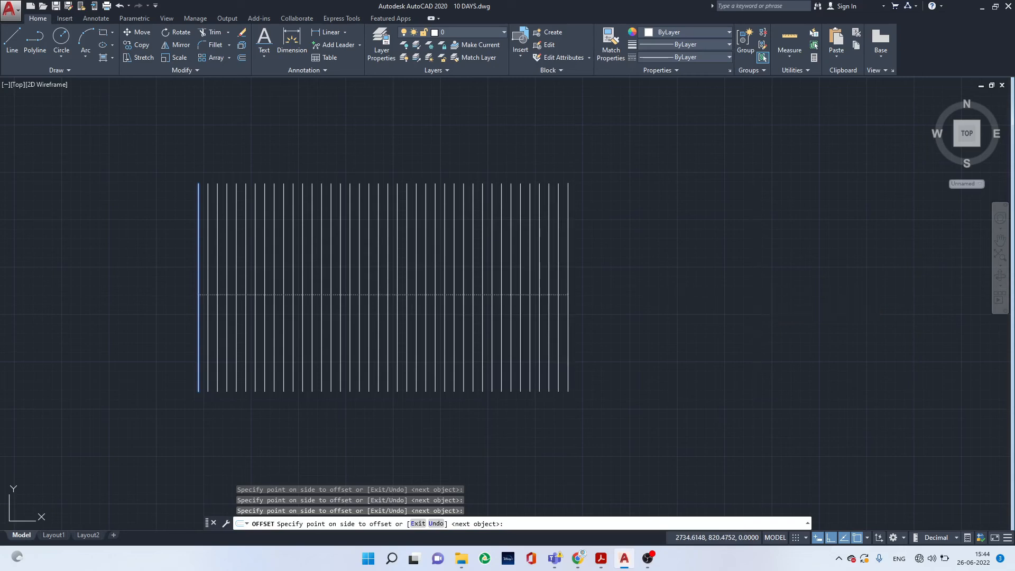
click(758, 294)
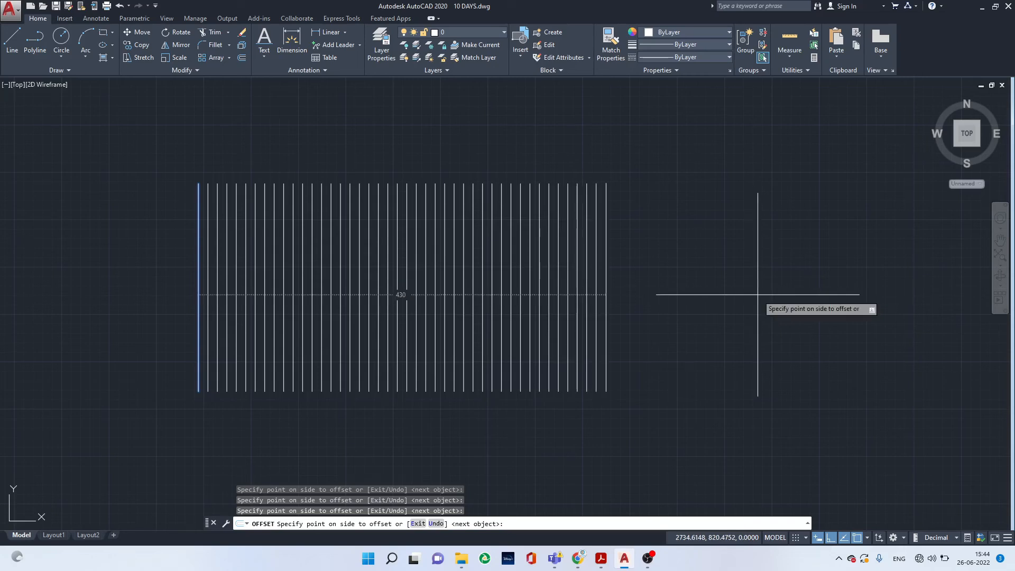
click(758, 294)
click(757, 294)
click(757, 295)
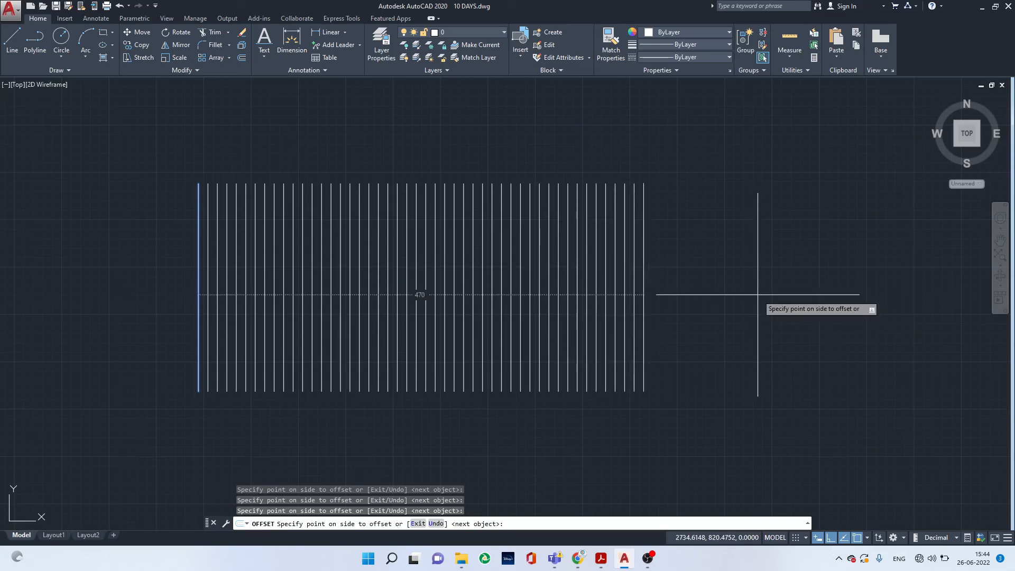
click(758, 295)
click(758, 295)
click(759, 296)
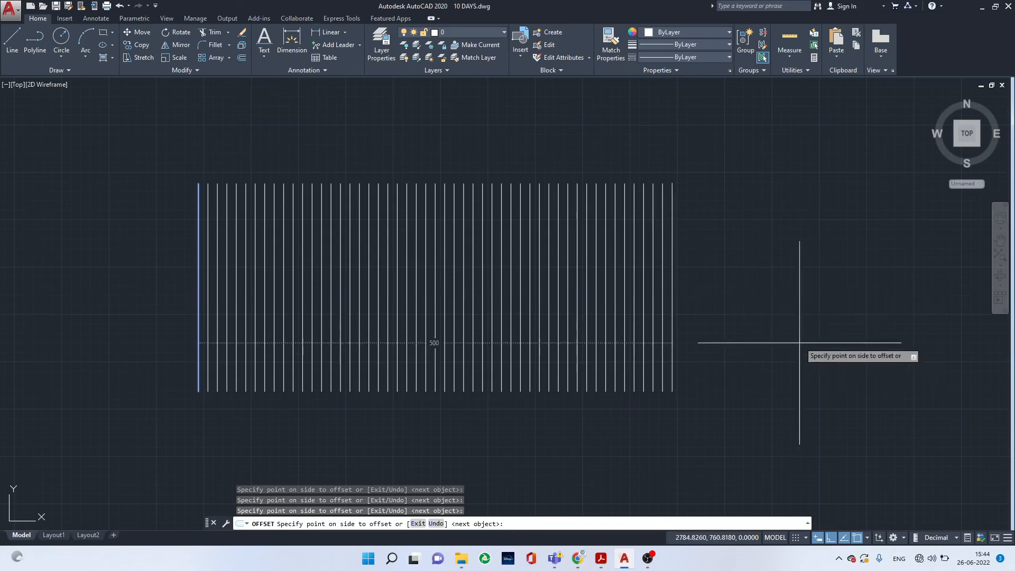
key(Escape)
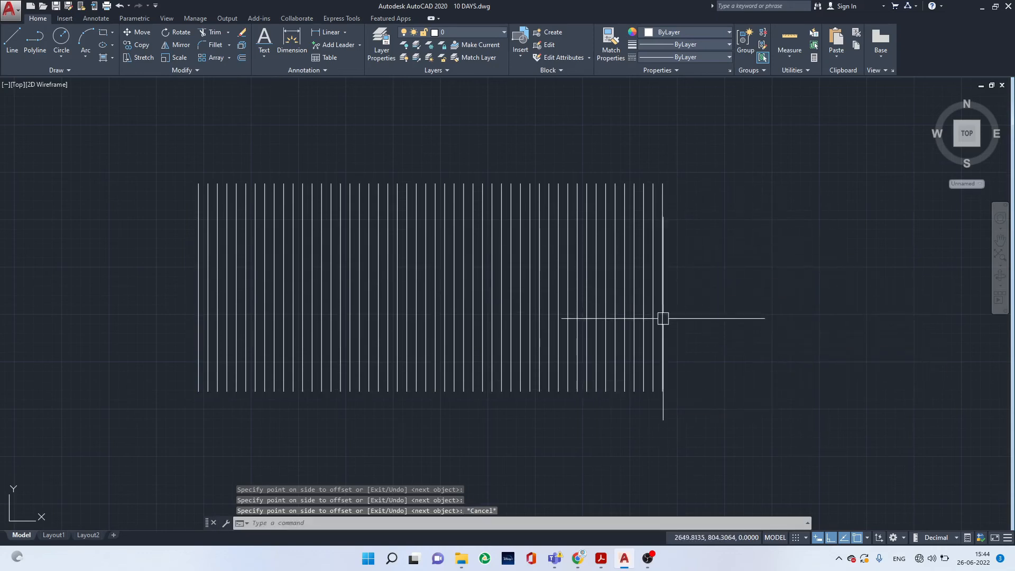
click(717, 393)
click(478, 258)
key(Escape)
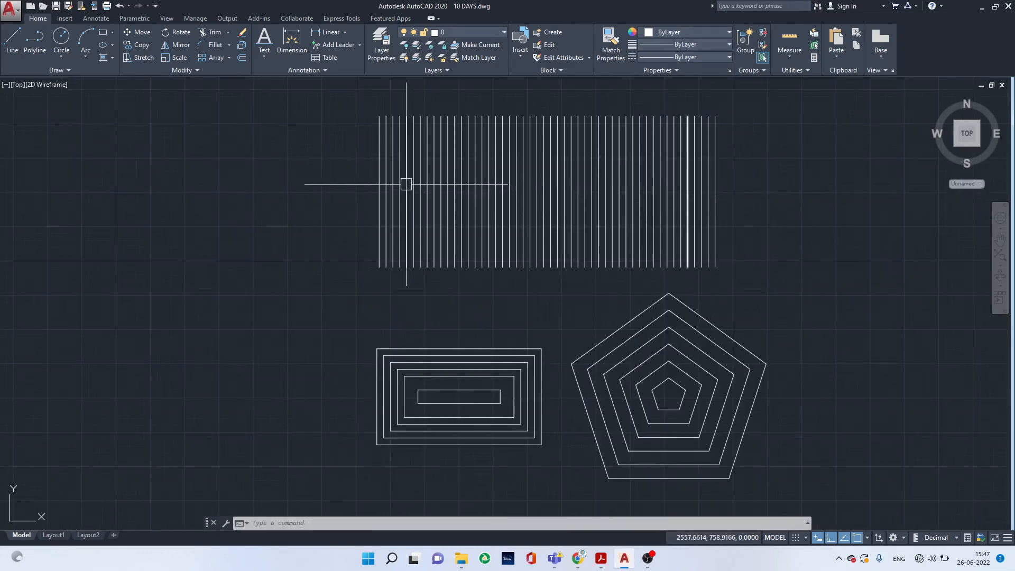
click(740, 226)
click(299, 137)
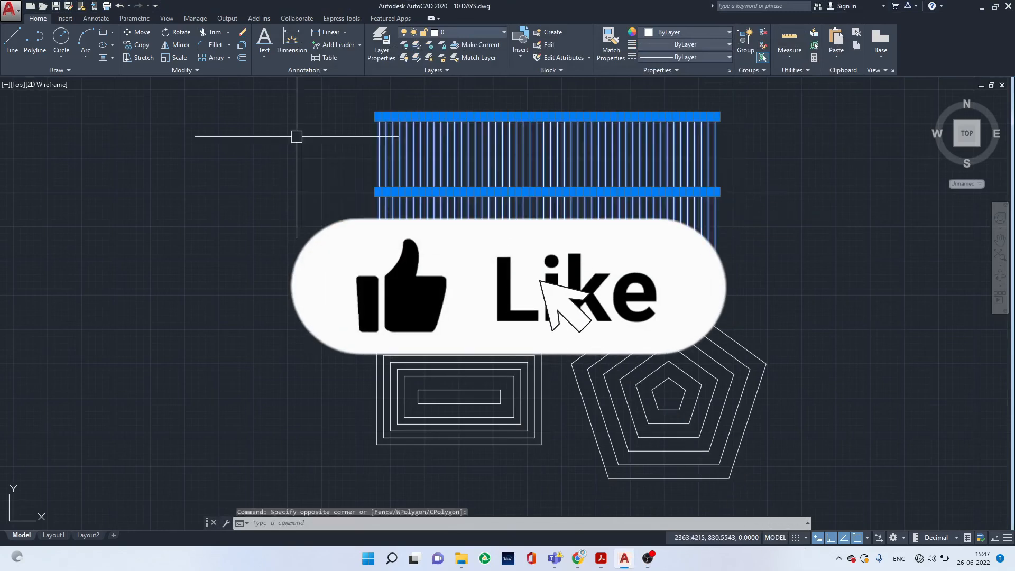
key(Escape)
click(786, 411)
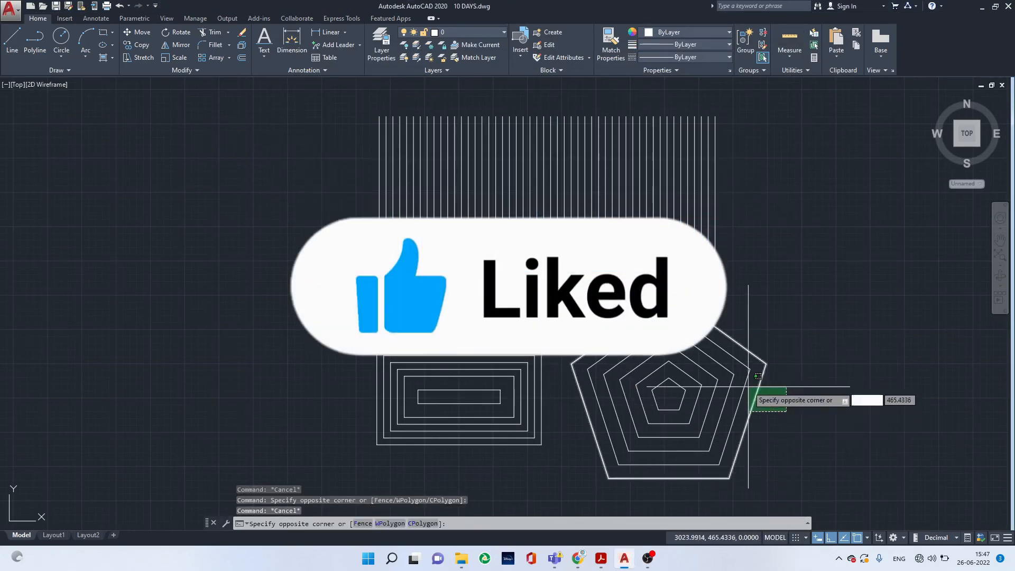
click(748, 387)
click(732, 377)
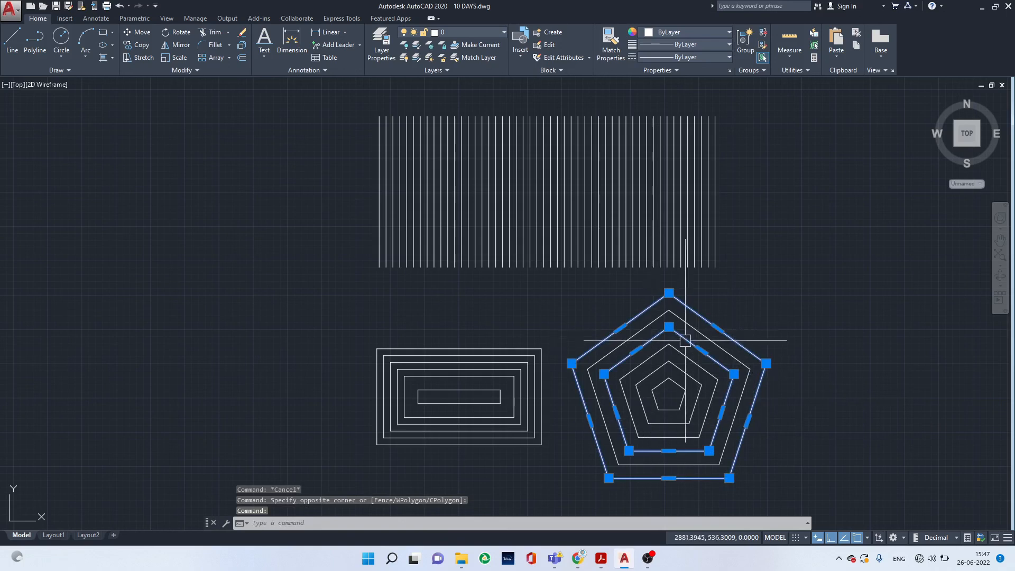
key(Escape)
click(514, 376)
click(514, 345)
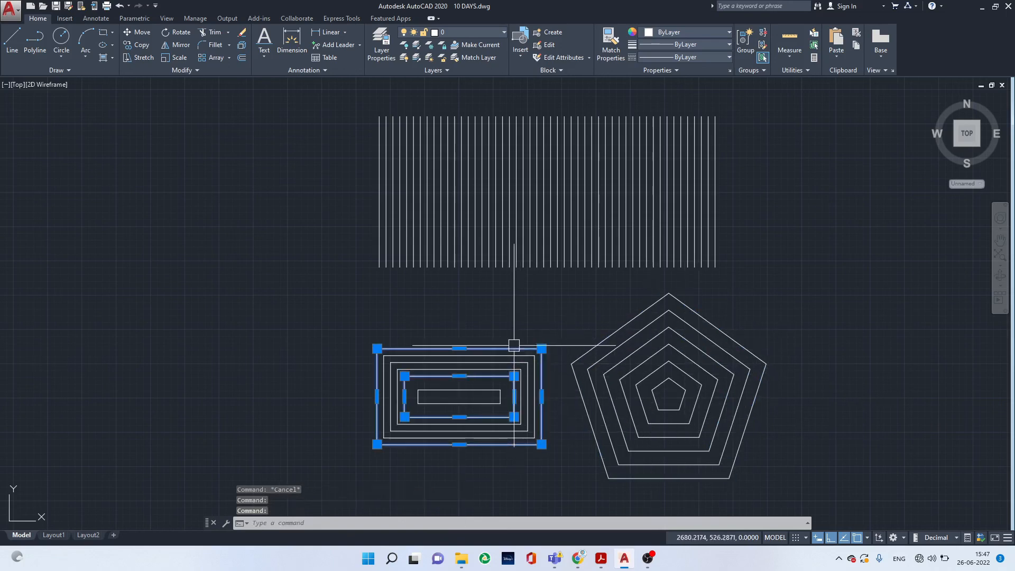
key(Escape)
click(497, 391)
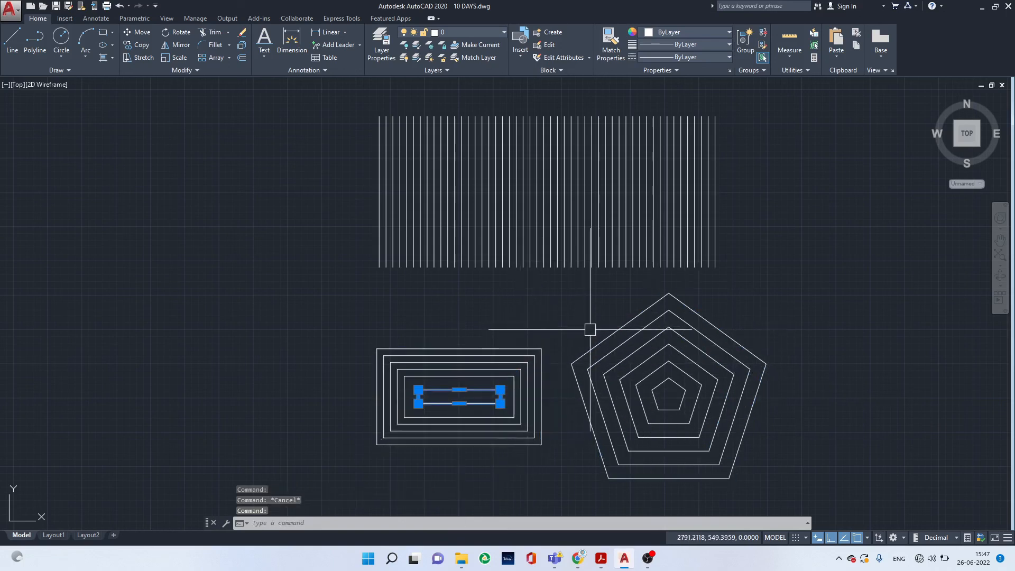
key(Escape)
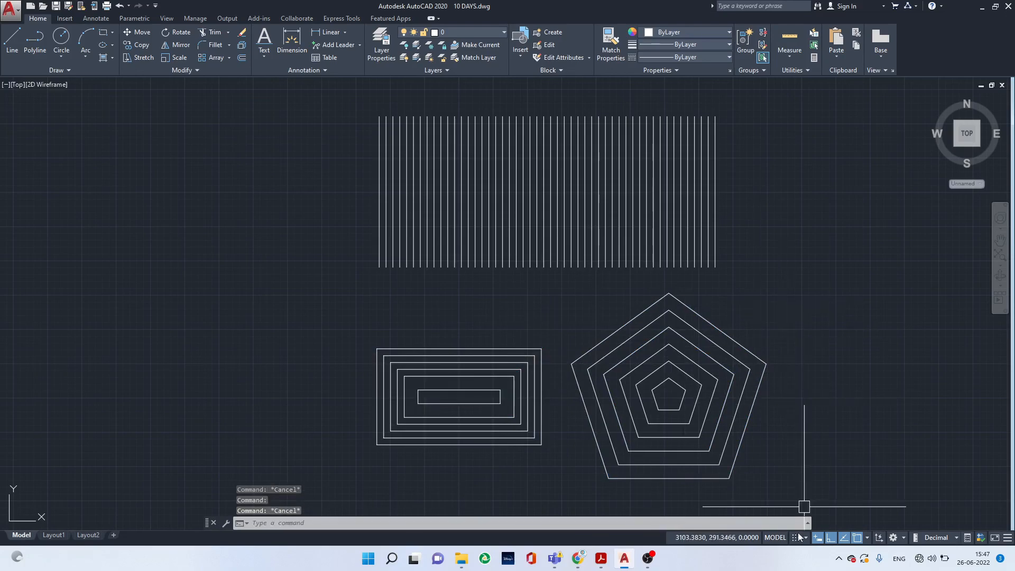